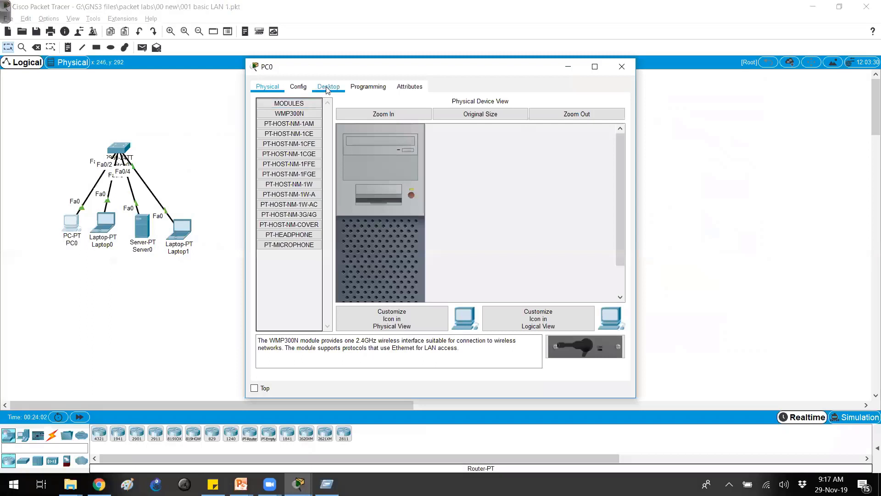
Step: Set PC0's default gateway to 192.168.1.100 in its IP configuration
left_click(328, 86)
left_click(303, 121)
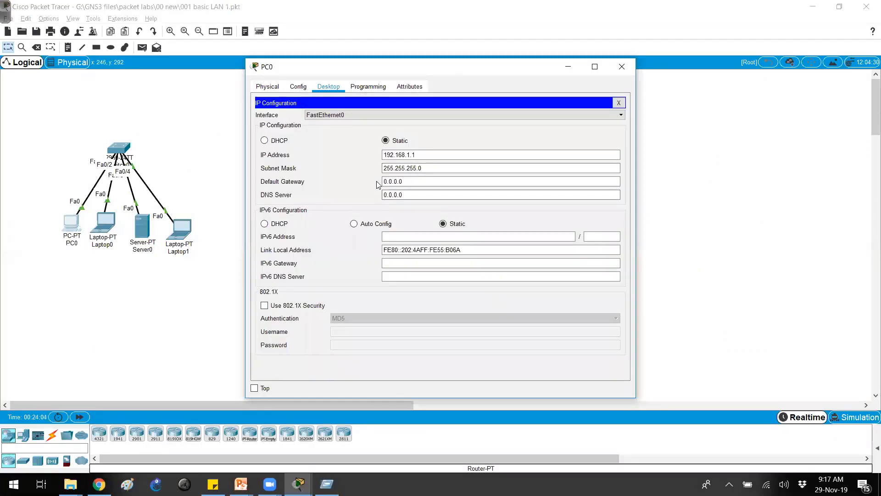
left_click_drag(406, 181, 363, 183)
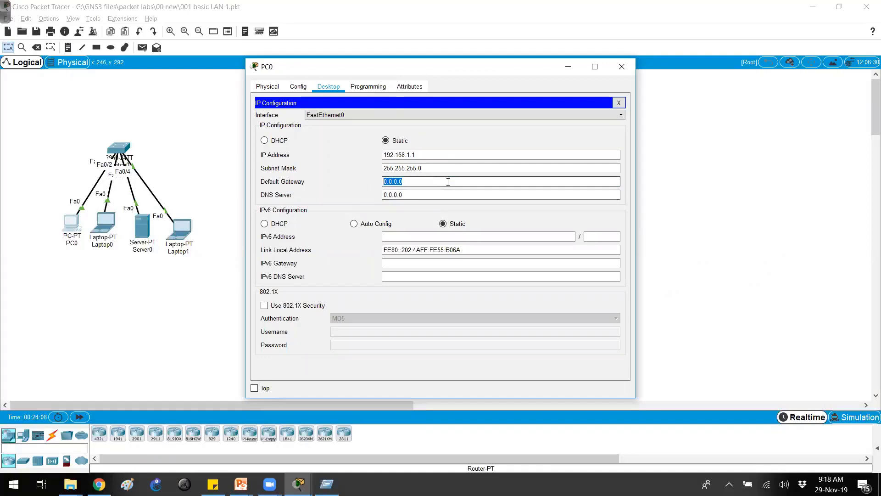
type("192.168.1.100")
double_click(448, 181)
Step: In the switch's command line, exit VTY line configuration and set the IP default gateway to 192.168.1.100
left_click(119, 148)
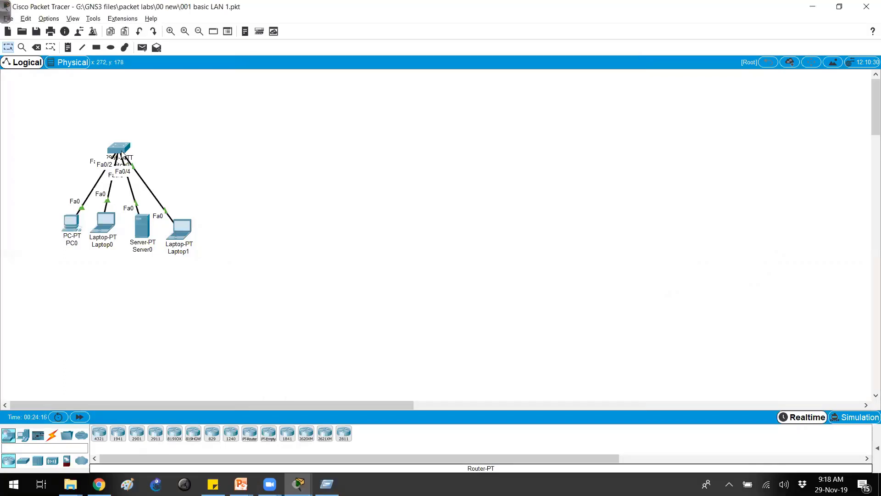
key("Return")
key("Return")
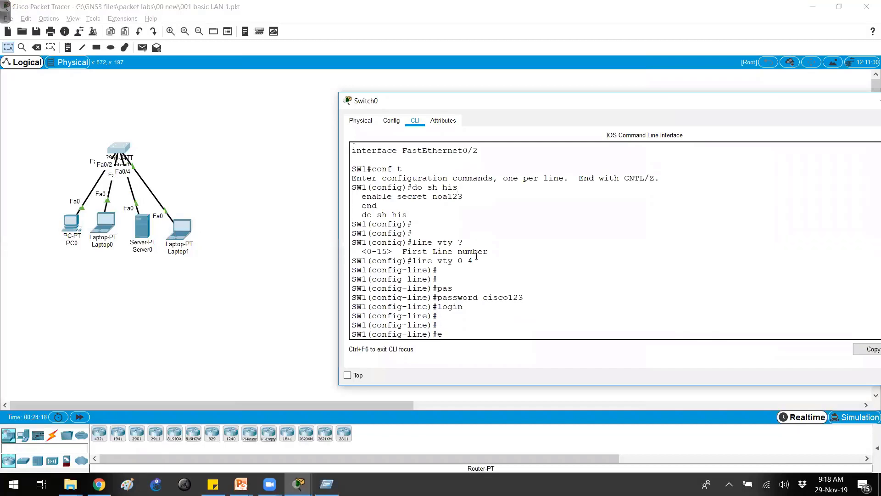
type("exit")
key("Return")
key("Return")
type("ip de")
key("Tab")
type("192.168.")
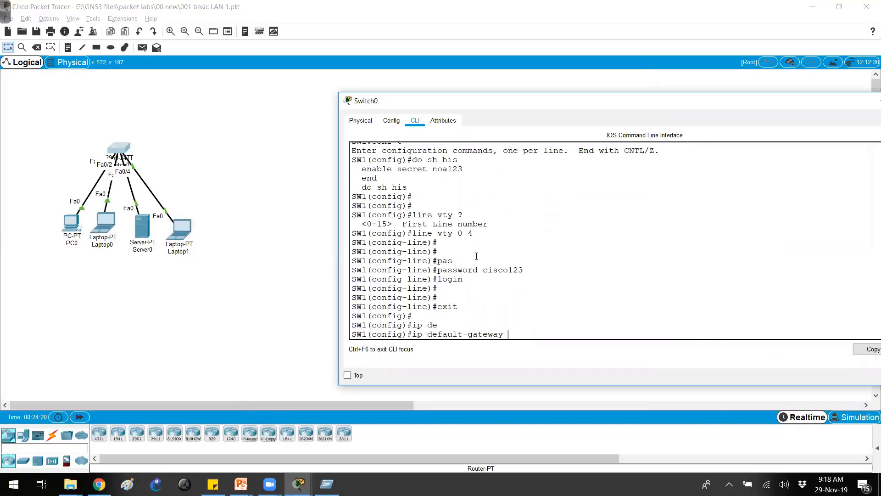
type("1.100")
key("Return")
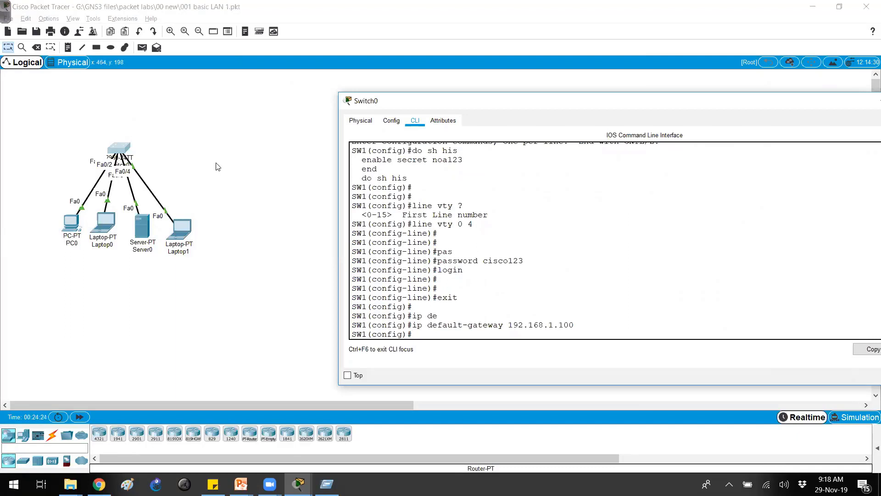
Step: Reopen the switch's command line and enter configuration mode for interface VLAN 1
left_click(100, 110)
left_click(117, 115)
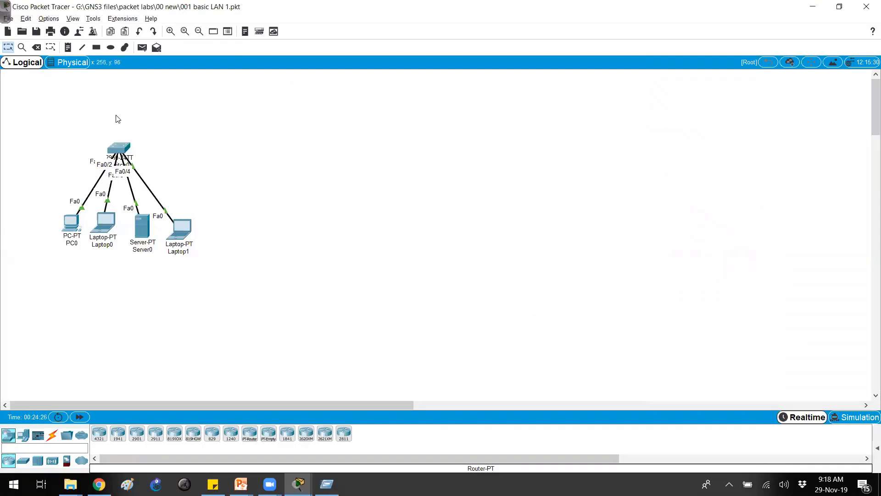
left_click(121, 146)
left_click_drag(478, 106, 436, 71)
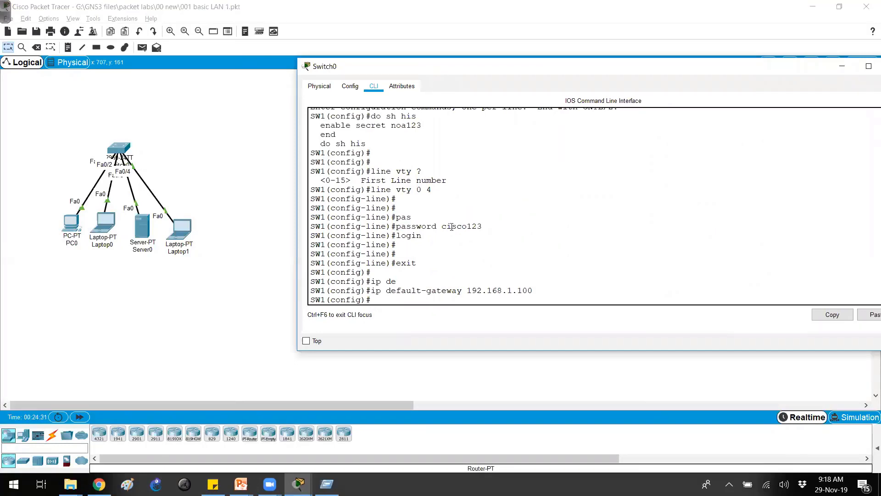
key("Return")
key("Return")
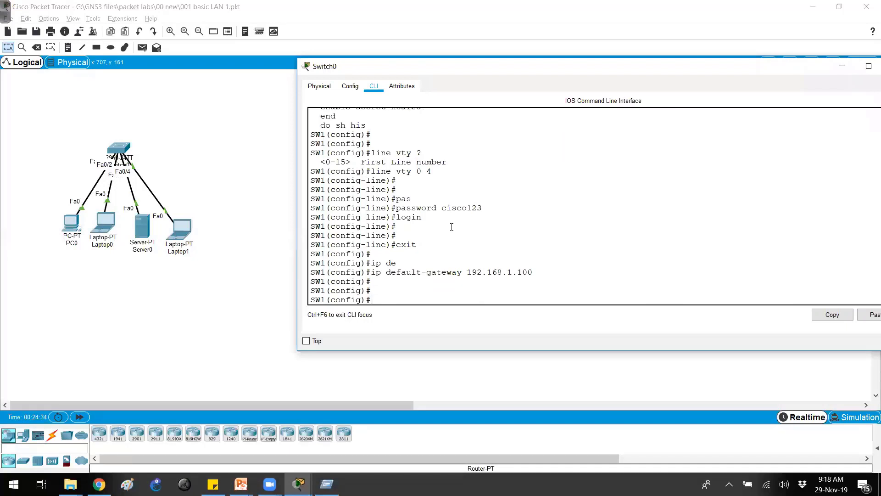
type("int vlan 1")
key("BackSpace")
type("1")
key("Return")
Step: Assign VLAN 1 the IP address 192.168.1.50 with mask 255.255.255.0 and enable the interface with no shutdown
type("ip add")
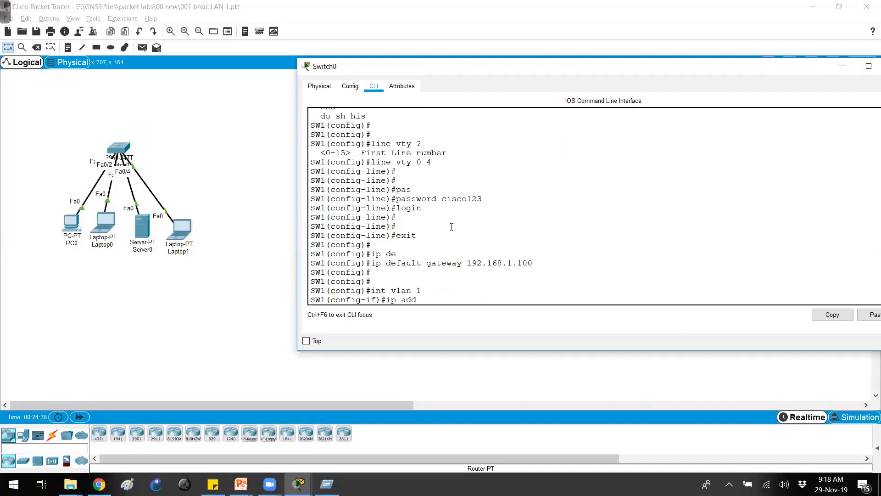
key("Tab")
type("192.1")
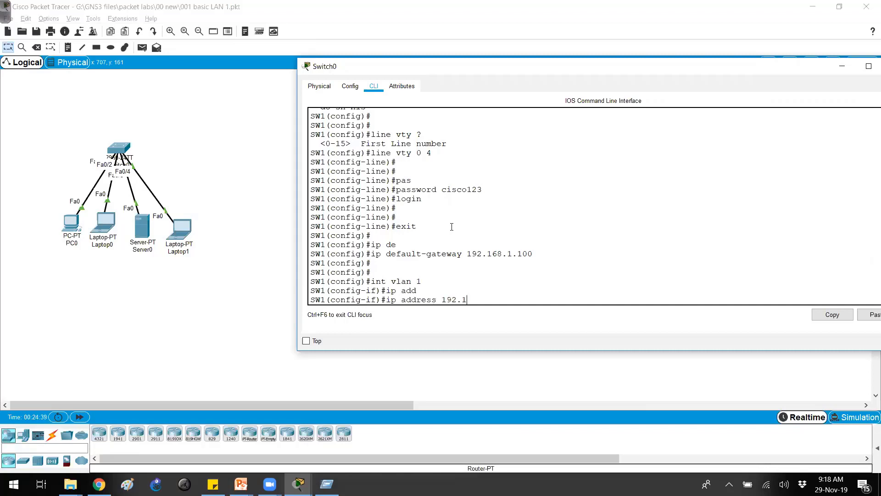
type("68.1.50 255.255.255.0")
key("Return")
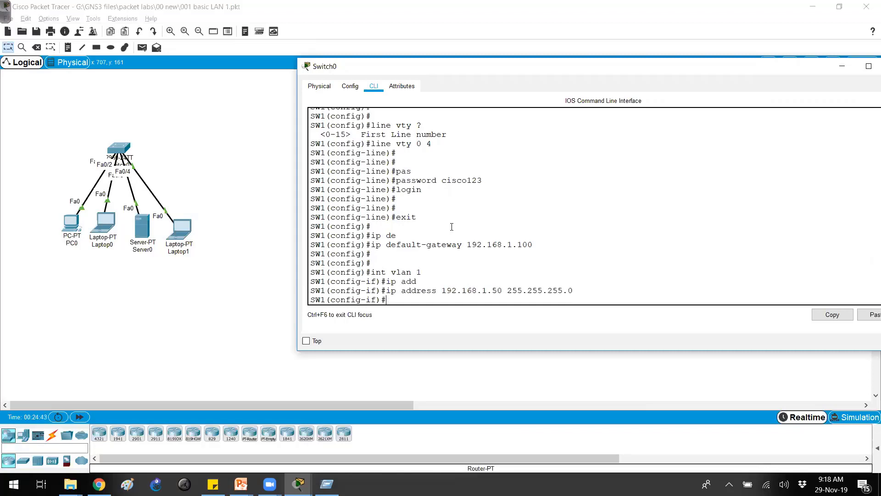
type("no sh")
key("Tab")
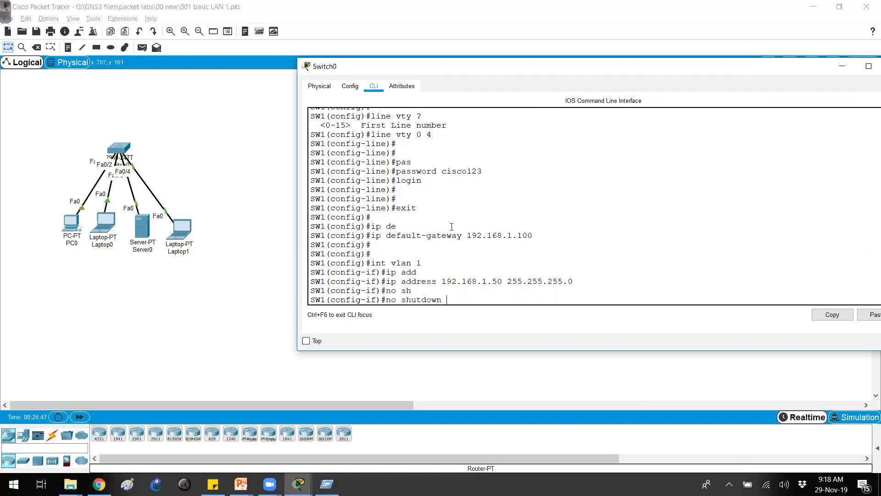
key("Return")
key("Return")
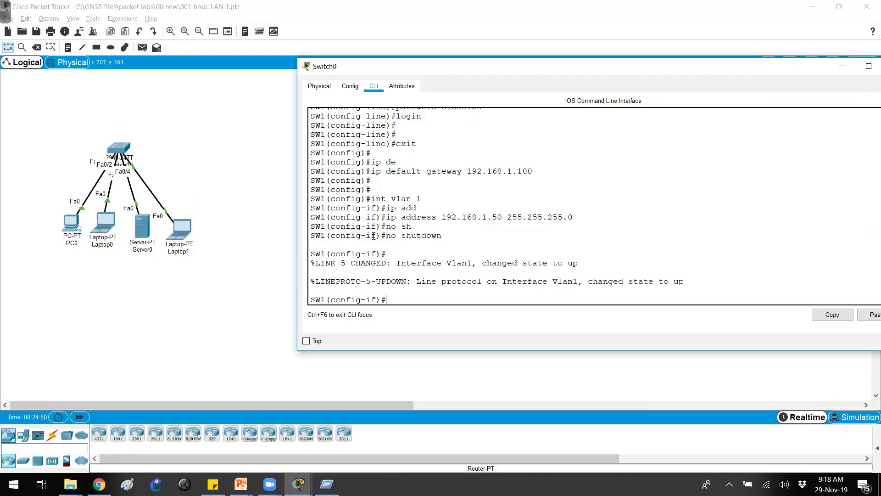
left_click_drag(374, 236, 311, 236)
left_click_drag(386, 235, 449, 234)
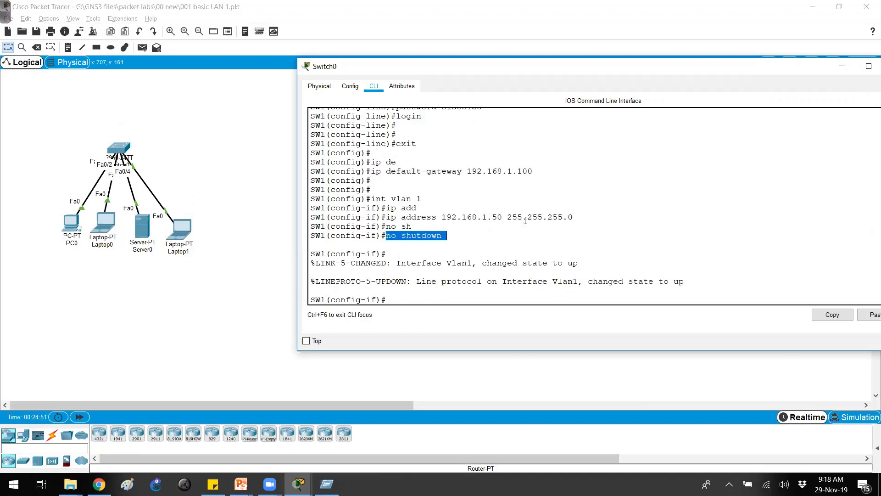
left_click_drag(391, 208, 573, 218)
left_click(486, 283)
left_click_drag(497, 281, 672, 286)
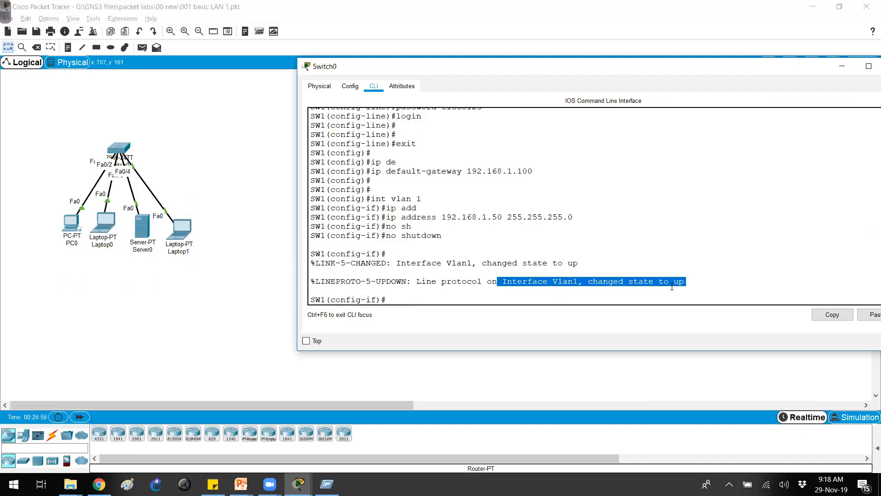
Step: End configuration mode and run show ip int brief to check the VLAN 1 address and status
left_click(672, 286)
type("end")
key("Return")
key("Return")
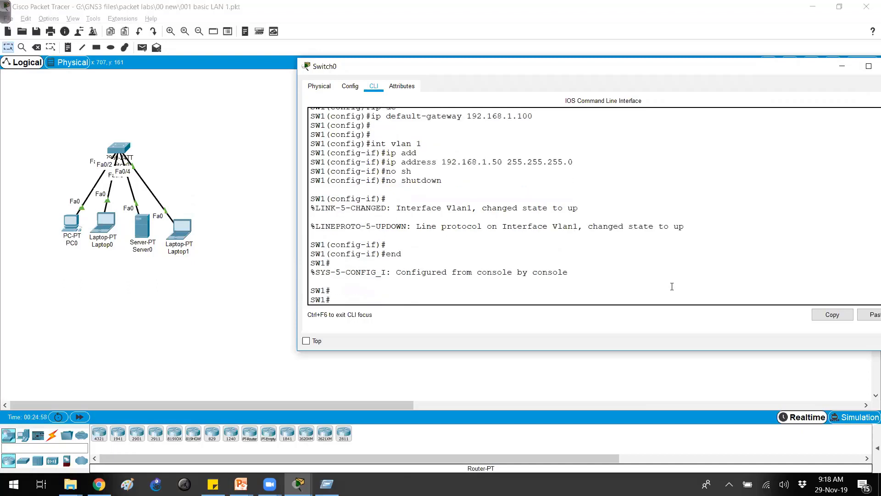
type("show ip int br")
key("Tab")
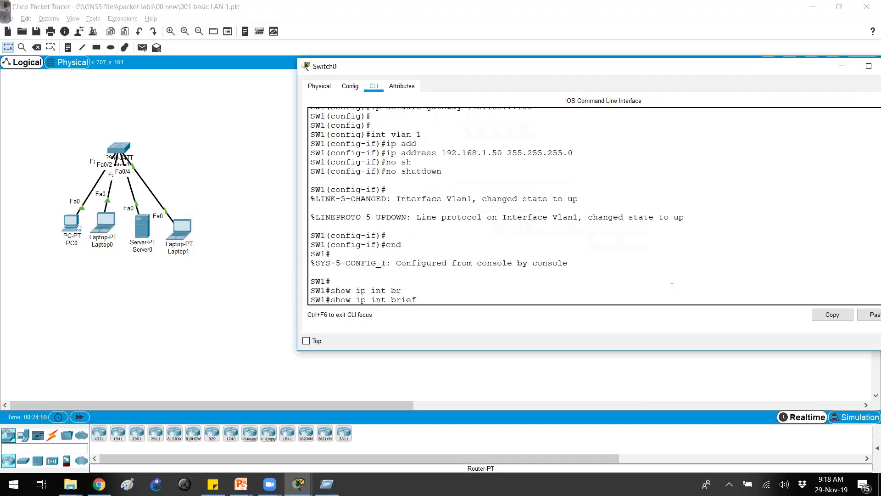
key("Return")
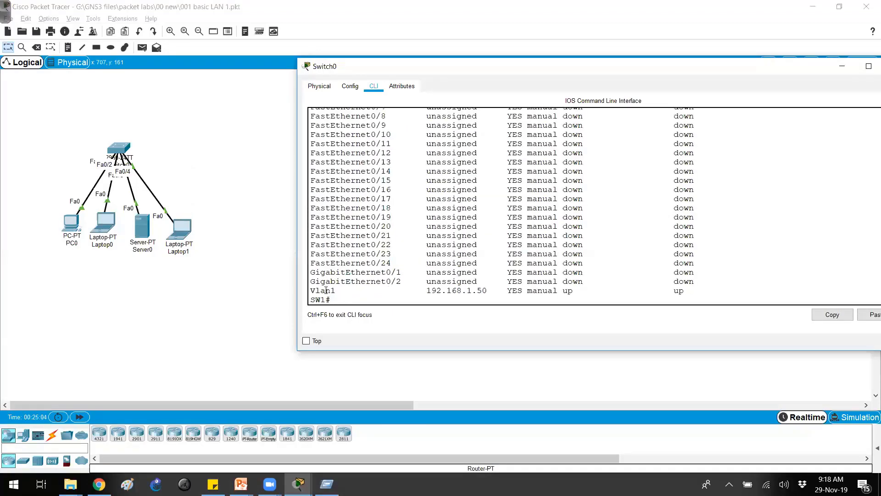
left_click_drag(325, 290, 599, 292)
key("Return")
key("Return")
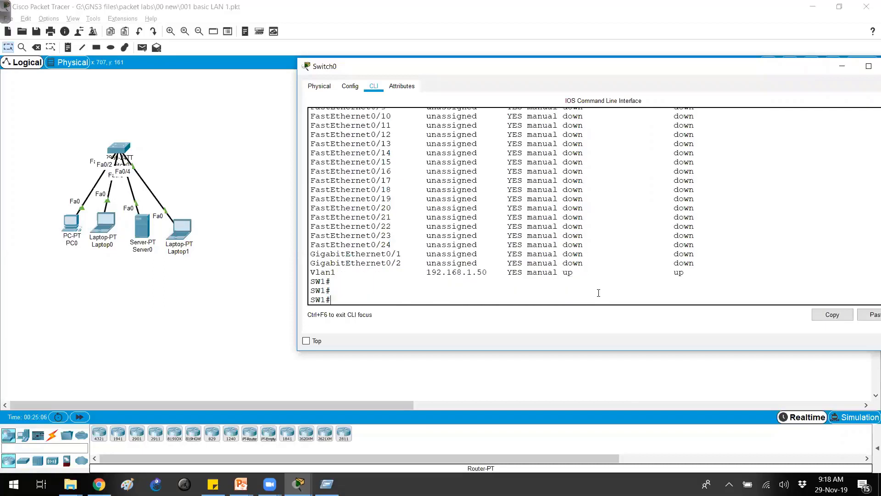
Step: Ping 192.168.1.1, 192.168.1.2 and 192.168.1.3 from the switch to test connectivity
type("ping  192.168.1.1")
key("Return")
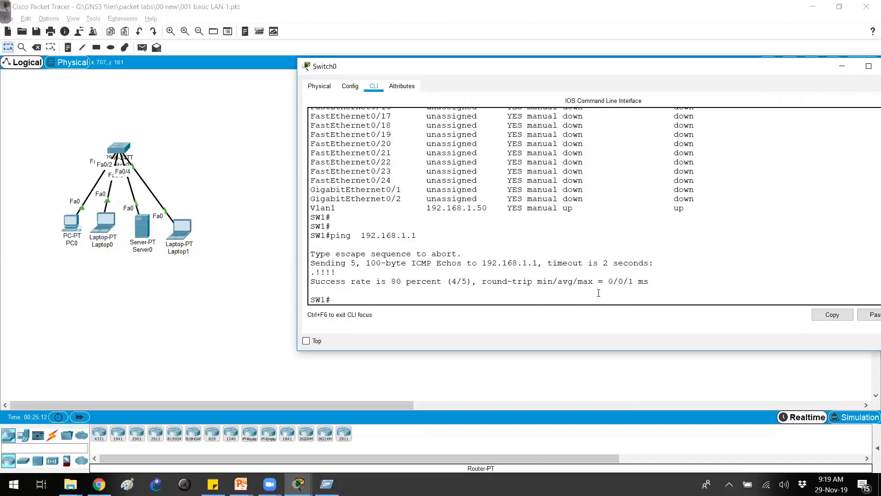
key("Up")
key("BackSpace")
type("2.168.1.")
key("Return")
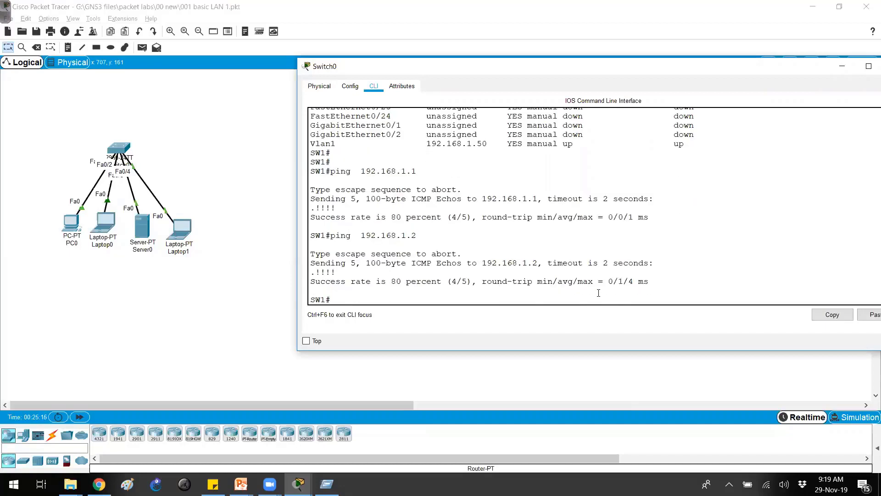
key("Up")
key("BackSpace")
type("3")
key("Return")
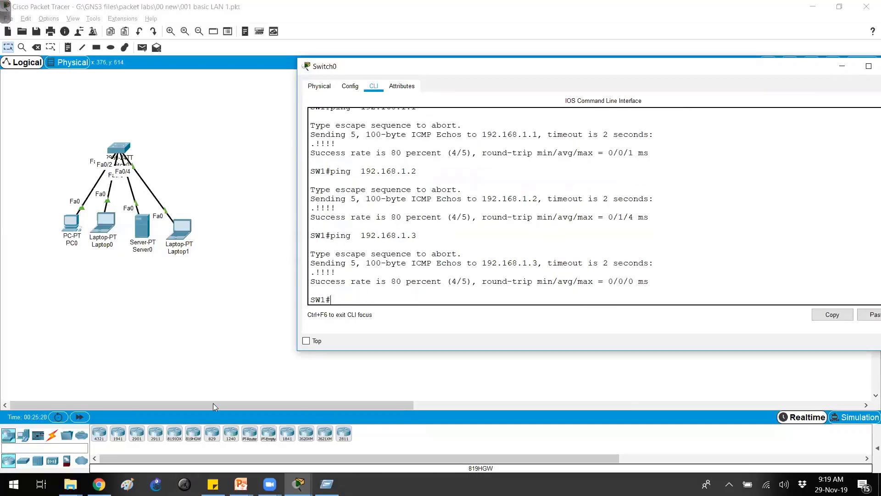
Step: Close PC0's IP configuration and run ipconfig in its command prompt to check the IP address
mouse_move(310, 475)
left_click(417, 438)
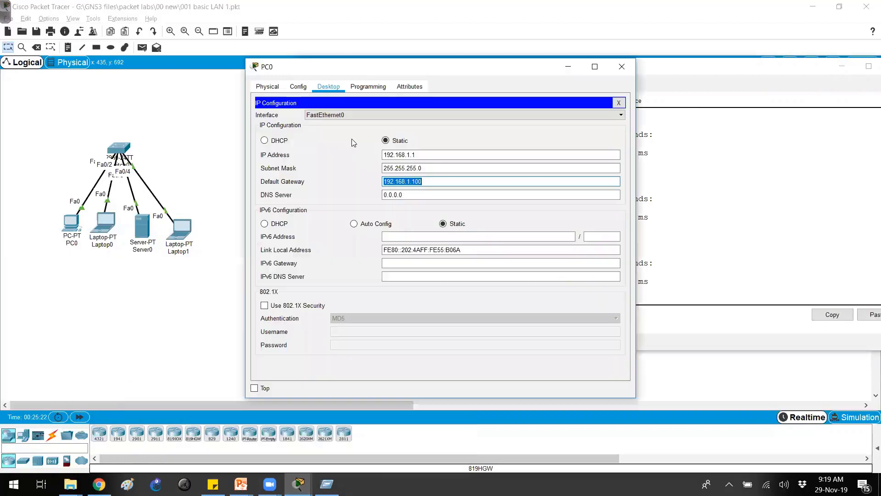
left_click(618, 103)
left_click(498, 123)
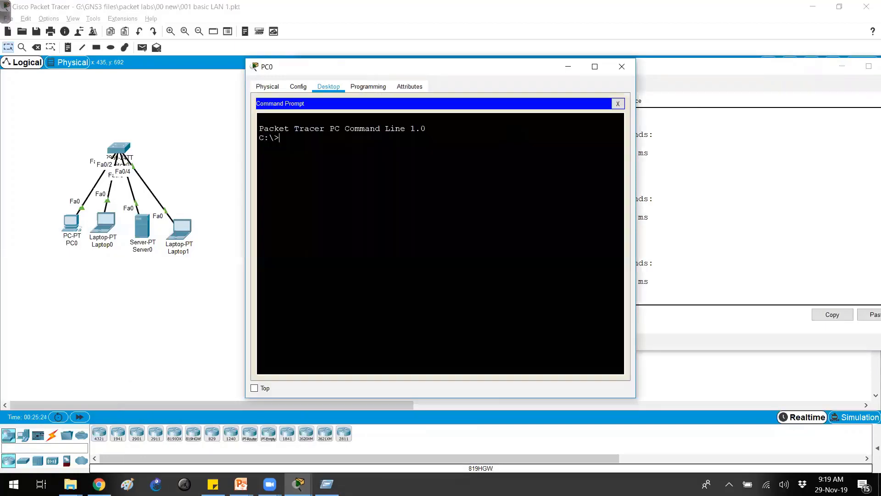
type("ipconfig")
key("Return")
left_click_drag(441, 183, 502, 183)
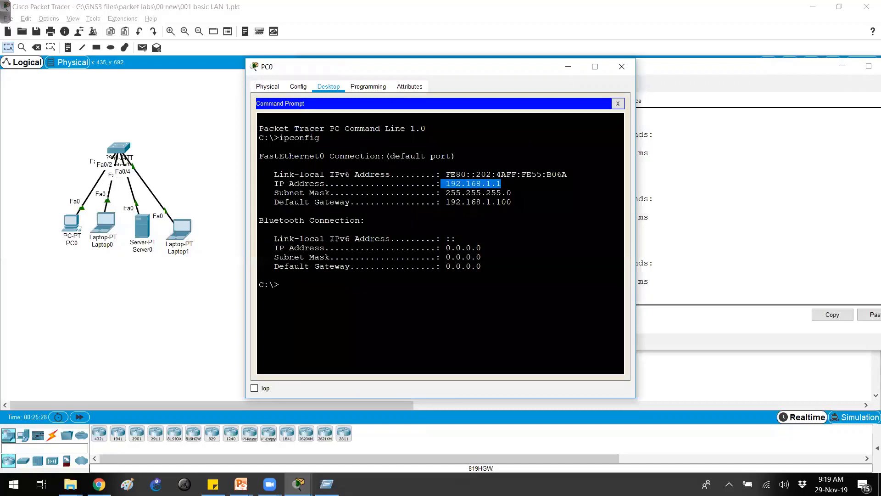
Step: Ping the switch at 192.168.1.50 from PC0's command prompt
type("ping  192.168.1.")
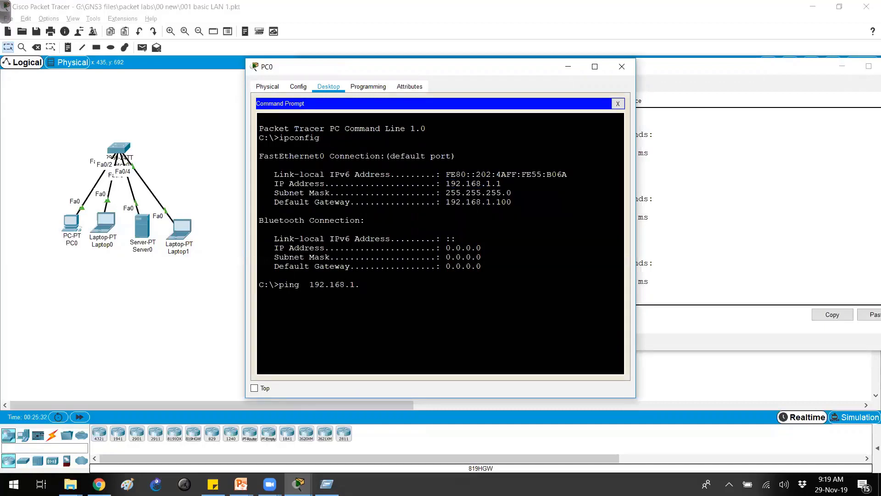
type("50")
key("Return")
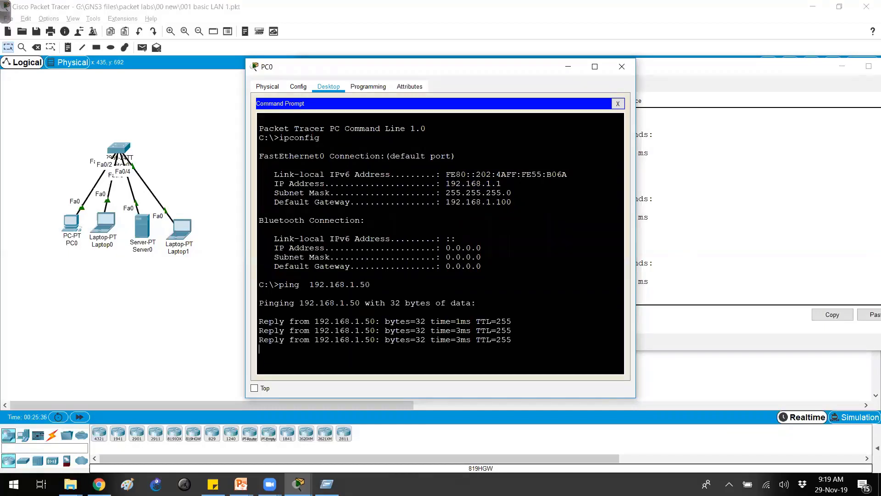
key("Return")
key("Return")
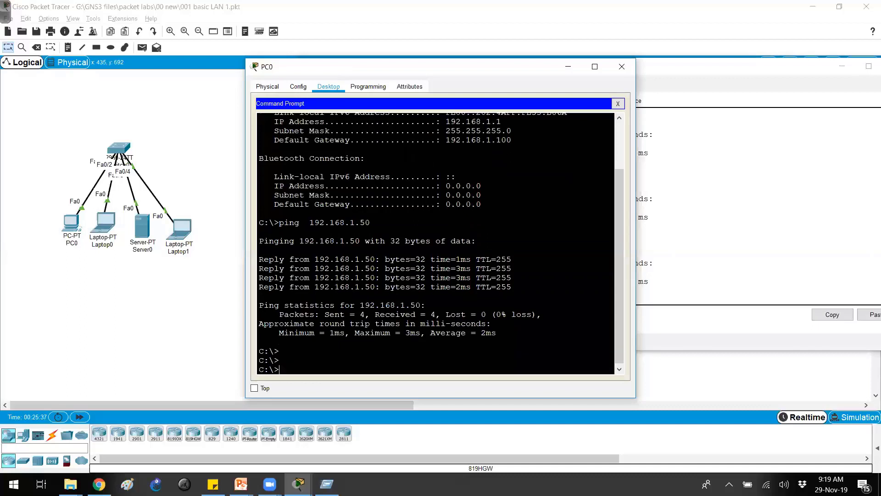
Step: Start writing a telnet command in PC0's command prompt
type("telnet")
key("ctrl+shift+3")
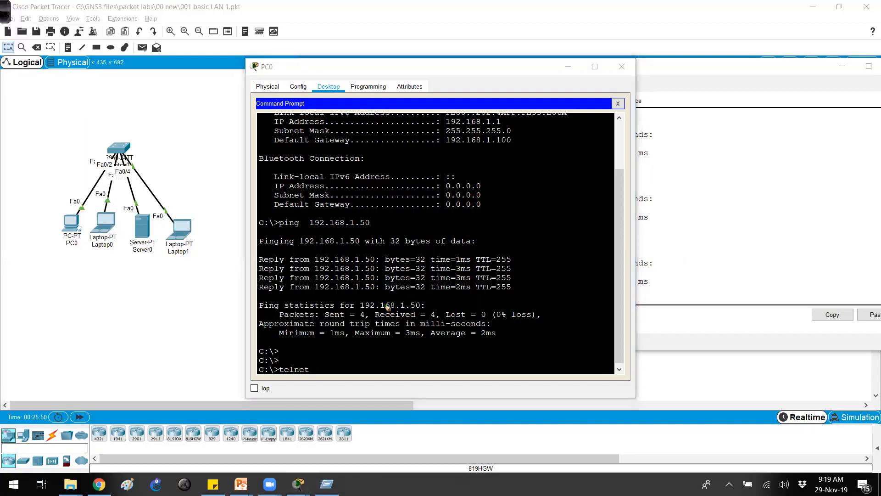
left_click_drag(60, 221, 87, 160)
left_click_drag(81, 156, 93, 156)
left_click_drag(132, 134, 94, 126)
mouse_move(104, 115)
left_mouse_down()
mouse_move(108, 125)
mouse_move(126, 124)
left_mouse_up()
mouse_move(129, 106)
left_mouse_down()
mouse_move(131, 125)
mouse_move(184, 103)
mouse_move(193, 118)
left_mouse_up()
left_click_drag(376, 270, 421, 221)
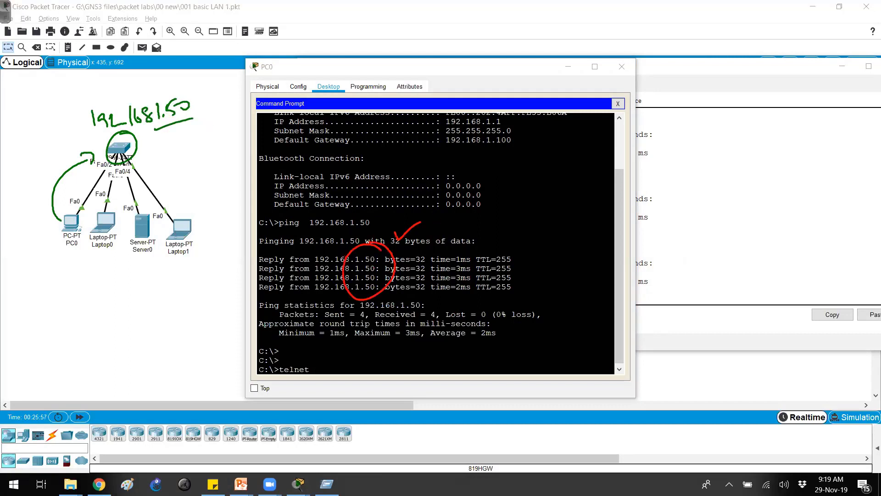
key("Escape")
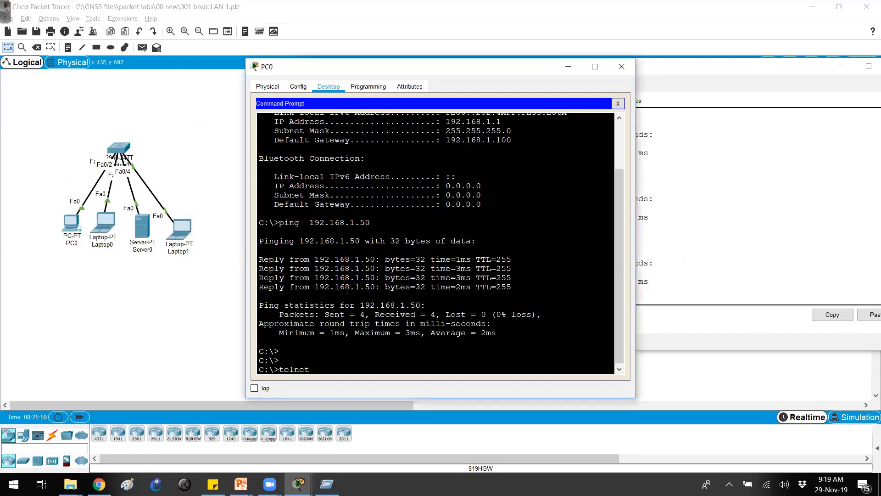
Step: Complete the telnet command with the switch address 192.168.1.50 and open the session
type("192.168.1.50")
key("Return")
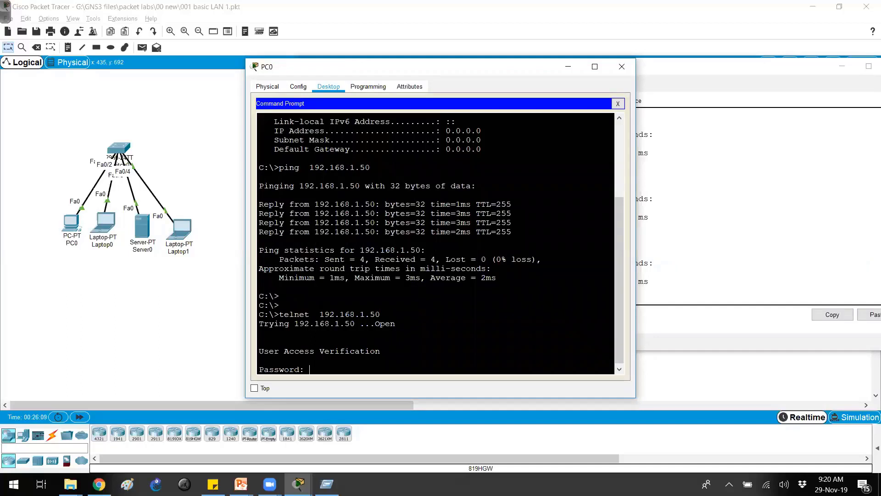
key("ctrl+shift+3")
left_click_drag(453, 296, 467, 294)
mouse_move(473, 292)
left_mouse_down()
mouse_move(475, 308)
mouse_move(510, 297)
mouse_move(490, 318)
mouse_move(577, 271)
mouse_move(597, 274)
mouse_move(587, 281)
left_mouse_up()
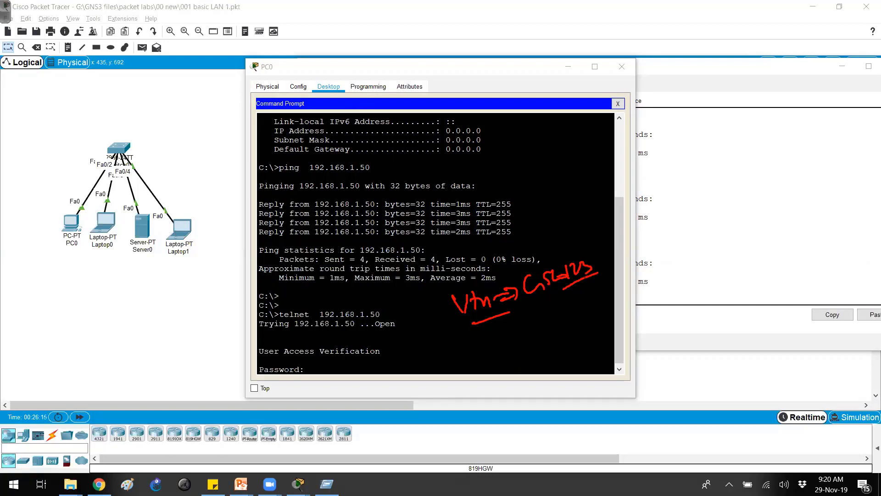
left_click(279, 296)
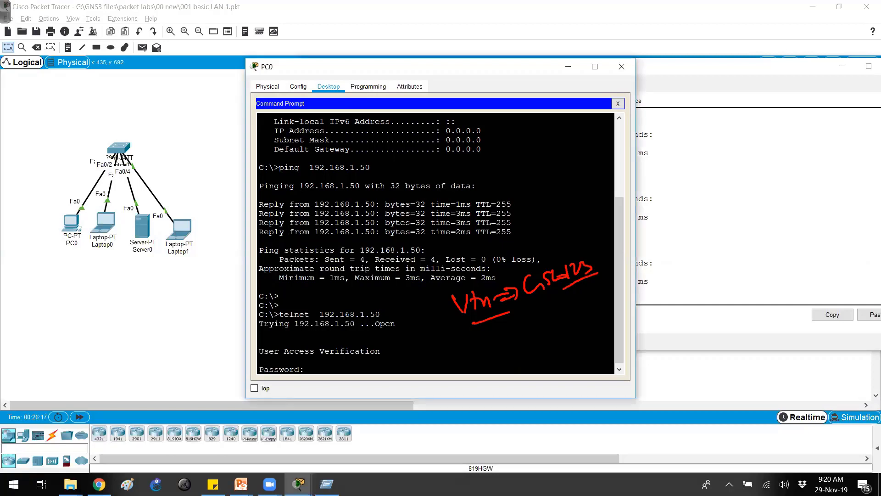
Step: Log in to the switch's Telnet session by entering the VTY line password at the user access verification
key("Return")
key("Return")
key("Return")
key("Return")
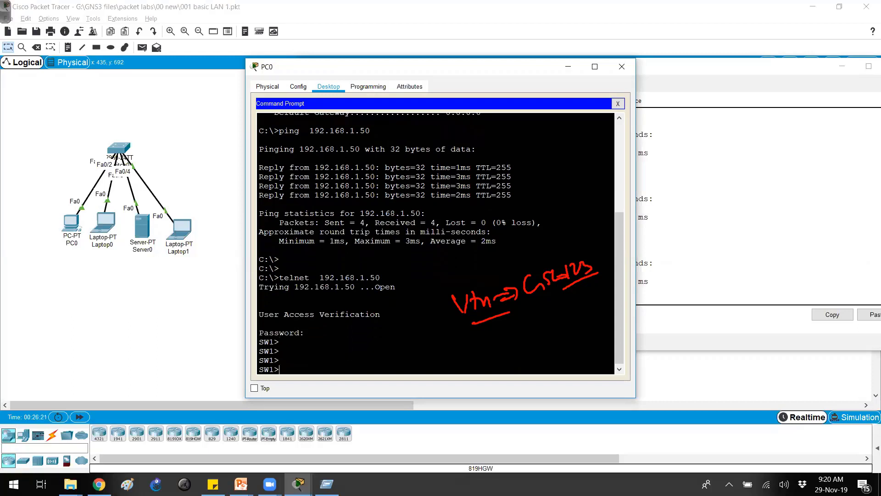
Step: Enter privileged EXEC mode with the enable command and the enable password, and widen the PC0 window
left_click_drag(289, 332, 279, 341)
left_click(280, 342)
type("en")
key("Tab")
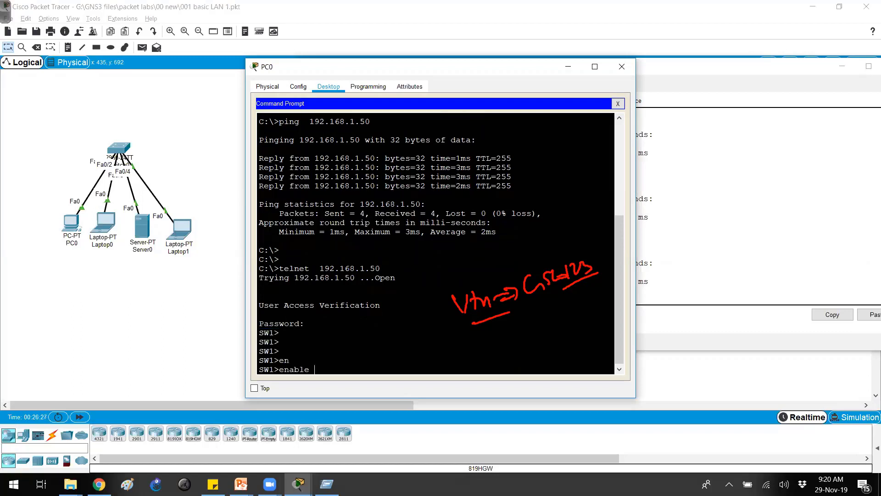
key("Return")
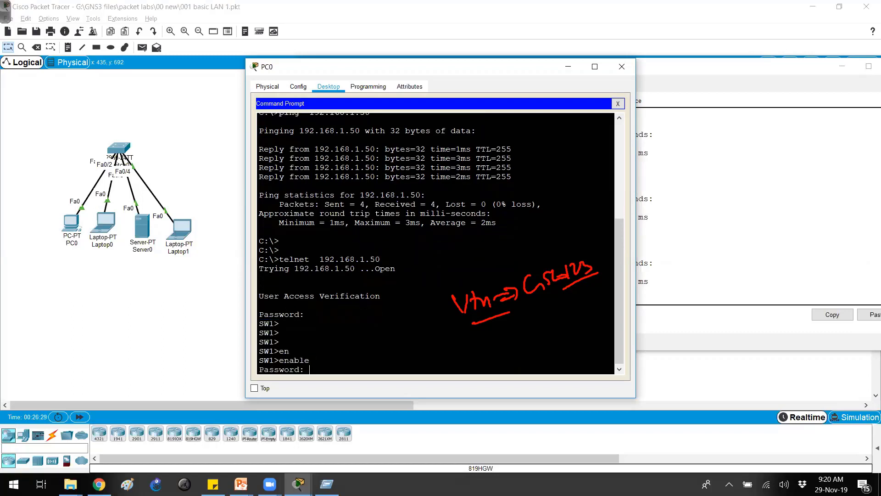
key("Return")
key("Return")
key("Return")
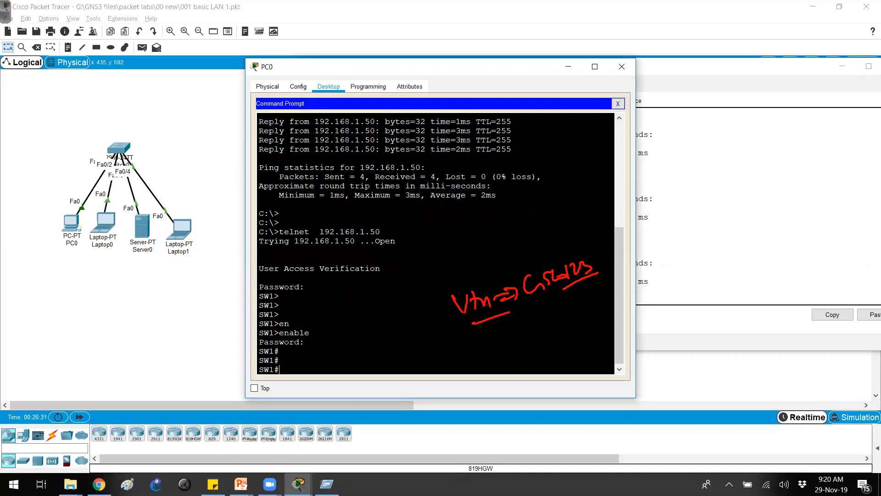
key("Return")
key("Return")
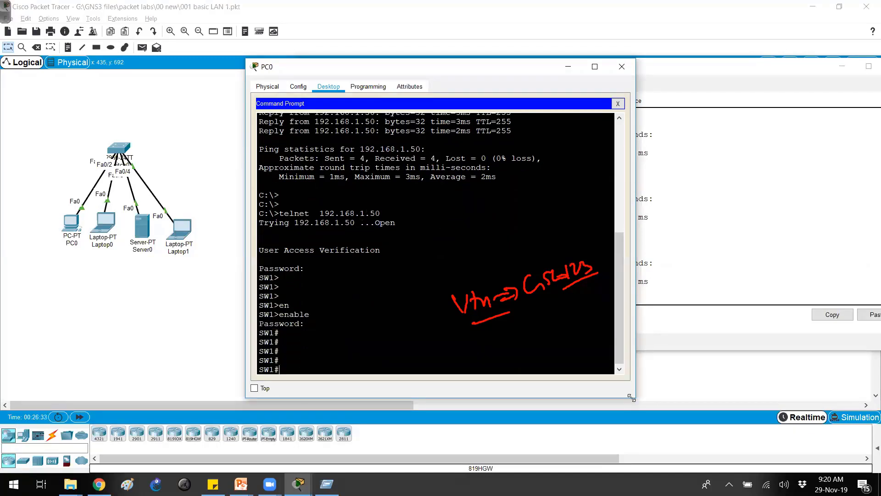
left_click_drag(631, 397, 804, 390)
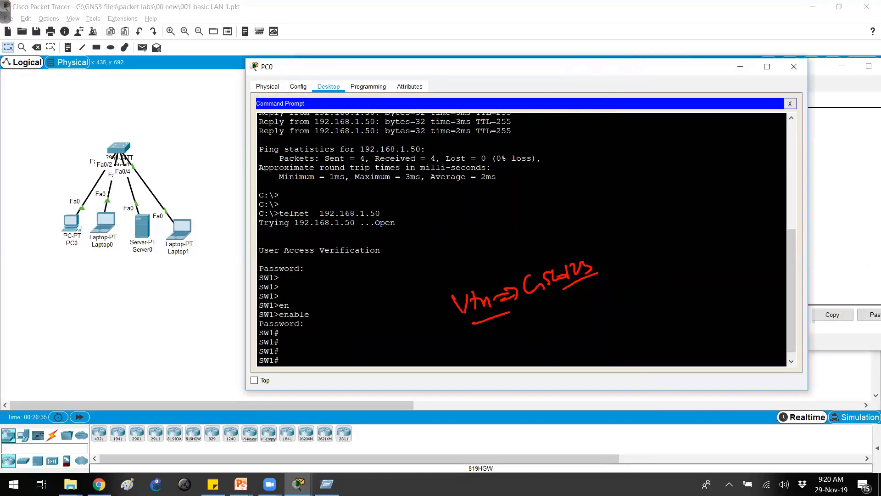
key("ctrl+shift+3")
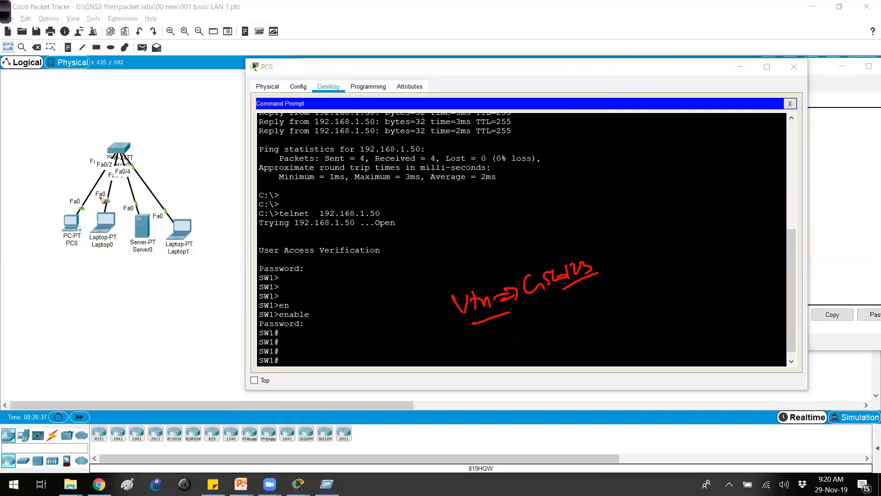
mouse_move(80, 242)
left_mouse_down()
mouse_move(62, 208)
mouse_move(108, 146)
mouse_move(105, 137)
mouse_move(110, 146)
mouse_move(115, 137)
left_mouse_up()
left_click_drag(119, 123, 129, 137)
mouse_move(136, 122)
left_mouse_down()
mouse_move(136, 136)
mouse_move(138, 120)
left_mouse_up()
left_click_drag(134, 137, 151, 129)
mouse_move(155, 128)
left_mouse_down()
mouse_move(168, 124)
mouse_move(164, 131)
left_mouse_up()
key("ctrl+shift+2")
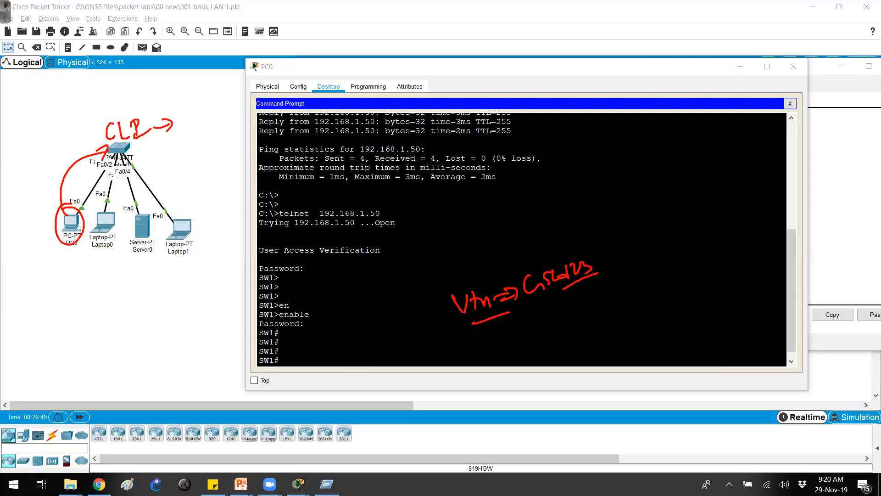
Step: Run show ip int brief in the Telnet session to list the switch's interface status
key("Return")
key("Return")
key("Return")
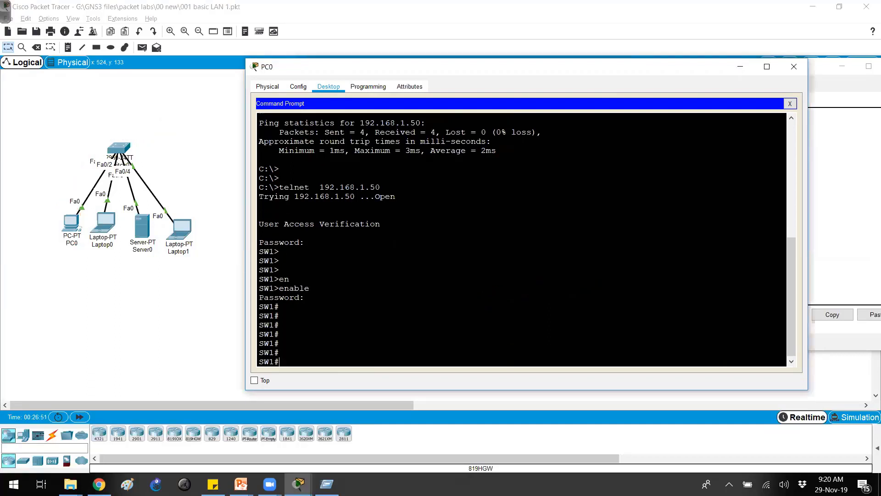
type("show  ip int br")
key("Tab")
key("Return")
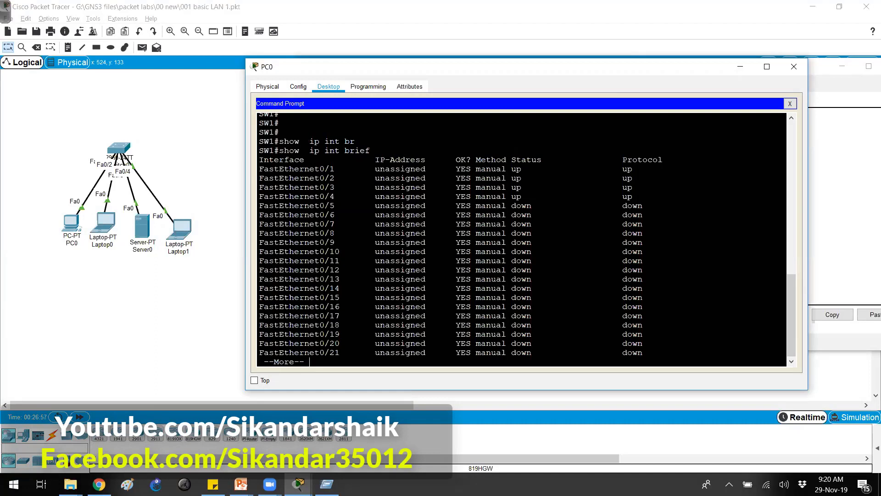
Step: View Switch0's own CLI, and return to PC0's command prompt to quit the paged interface listing
left_click_drag(404, 62, 483, 103)
left_click(118, 150)
left_click(298, 483)
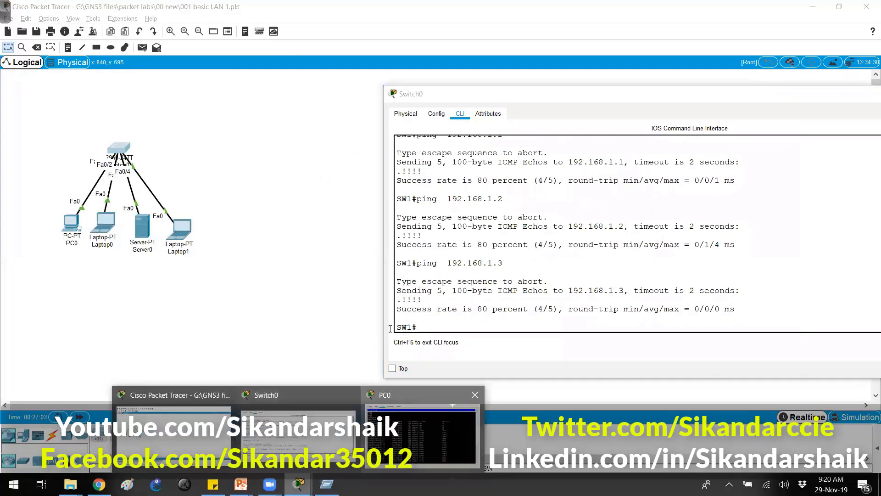
left_click(420, 432)
key("q")
key("Return")
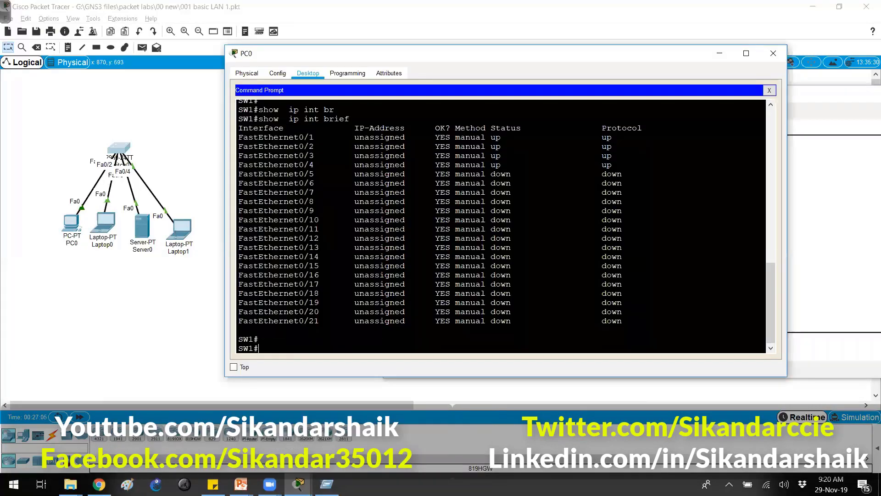